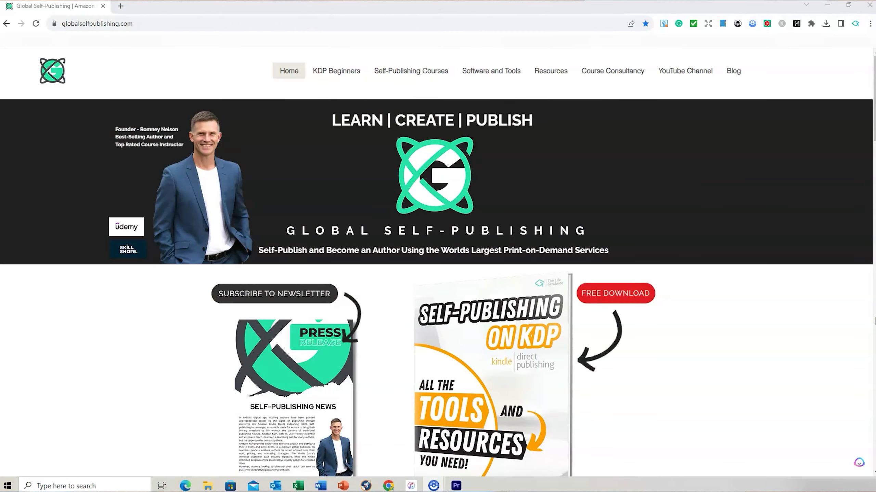
# - Browse the Global Self-Publishing home page and open its Resources page of free guides and trackers
pyautogui.scroll(-10, 874, 321)
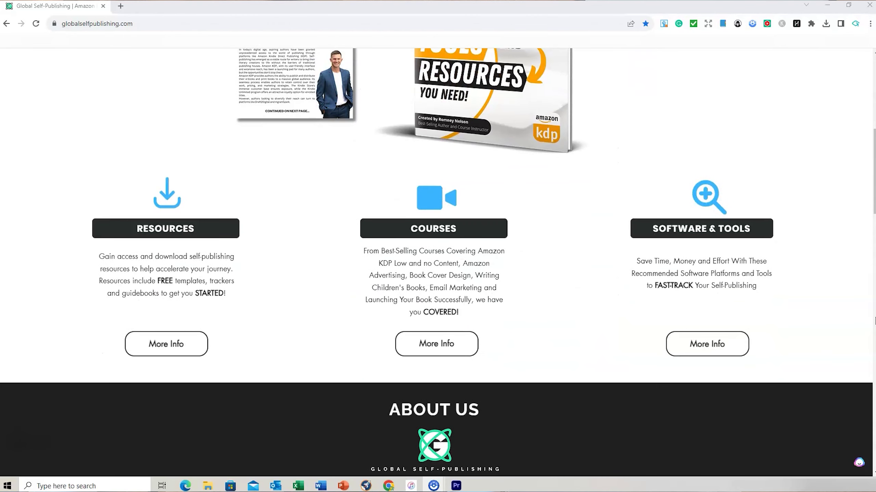
pyautogui.scroll(-8, 874, 321)
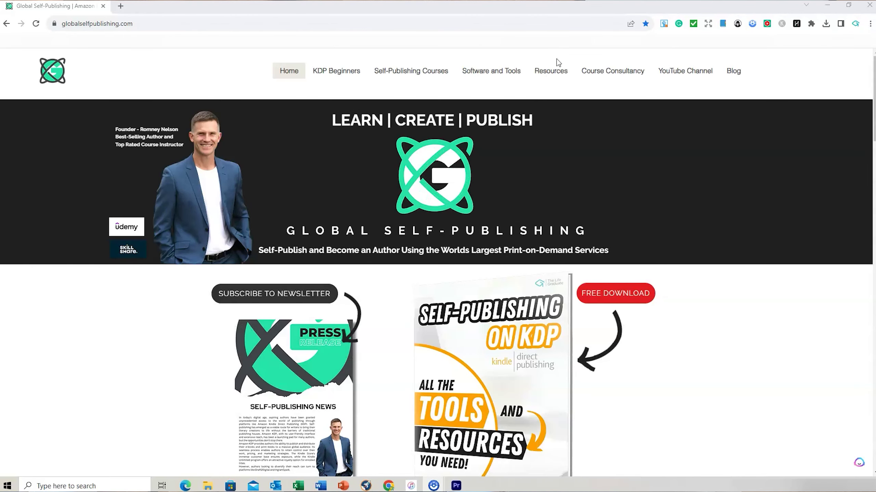
pyautogui.click(551, 71)
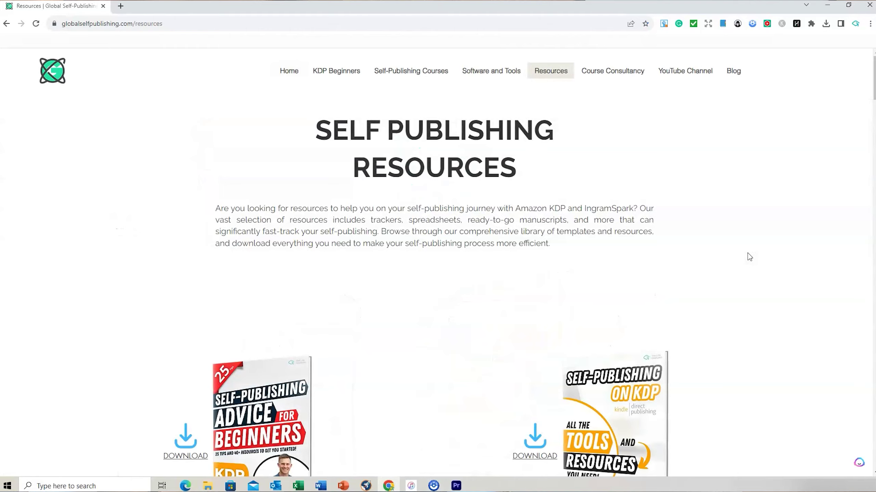
pyautogui.scroll(-15, 747, 253)
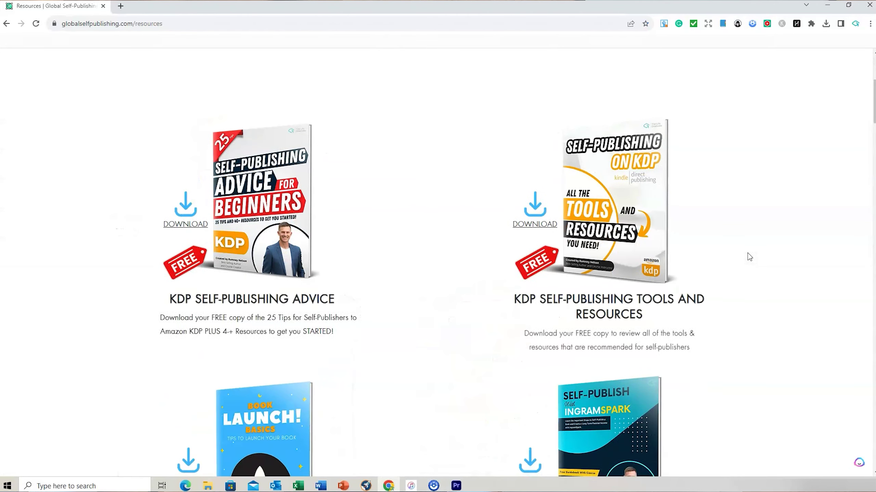
pyautogui.scroll(-10, 747, 253)
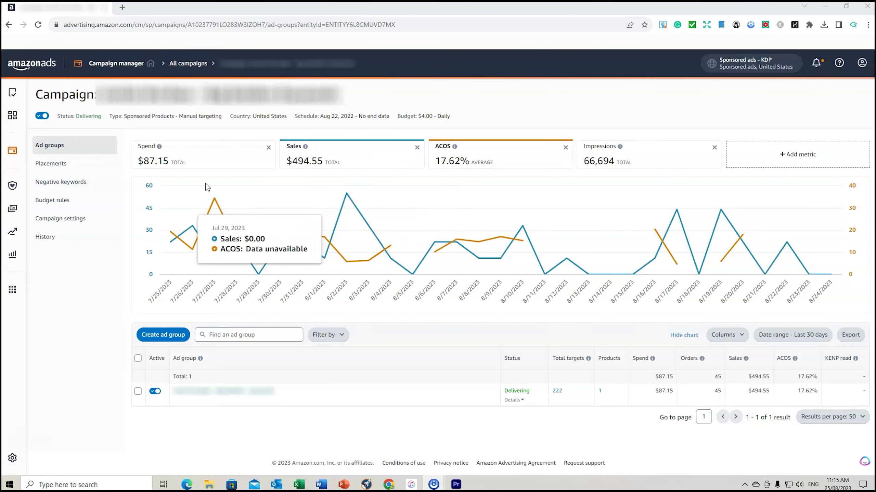
# - Switch the date range to Year to date: $1,080.72 spend, $5,559.90 sales, 19.44% ACOS
pyautogui.click(779, 336)
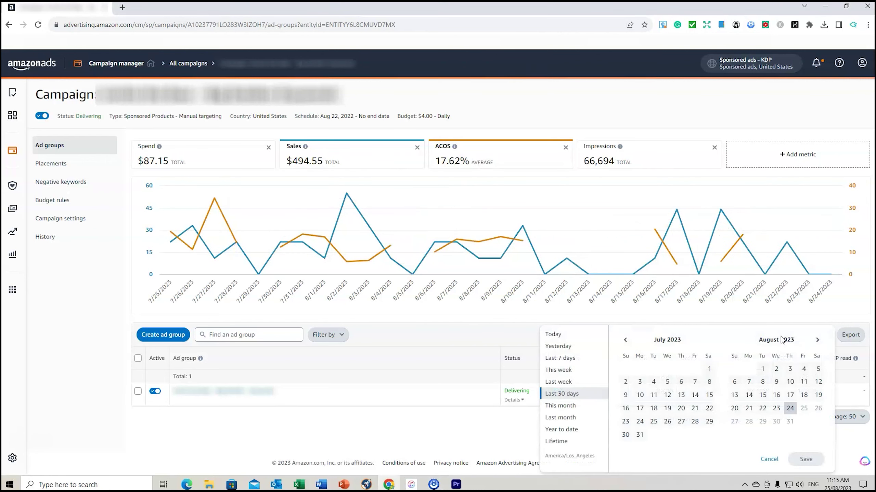
pyautogui.click(563, 431)
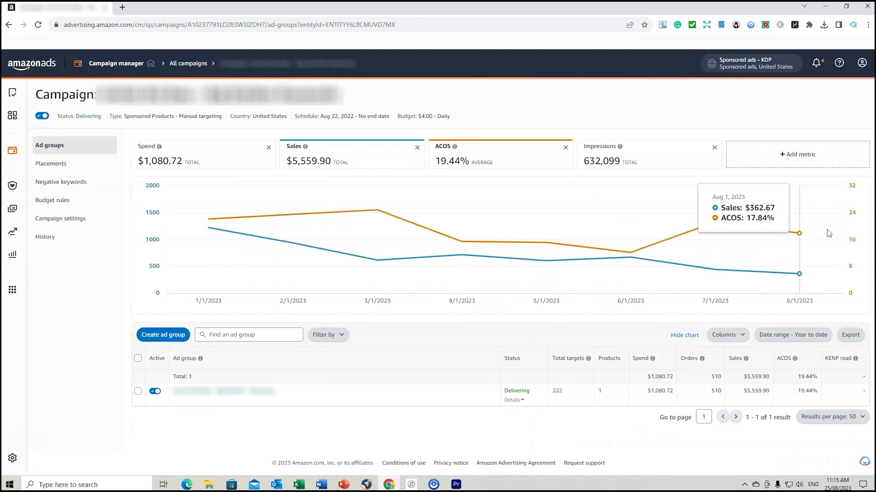
# - Apply the lifetime date range and open the campaign's single ad group
pyautogui.click(783, 337)
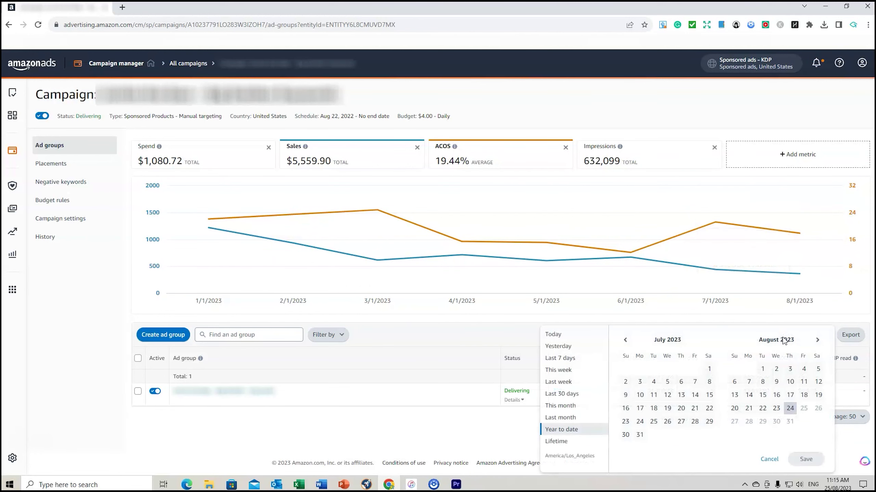
pyautogui.click(555, 444)
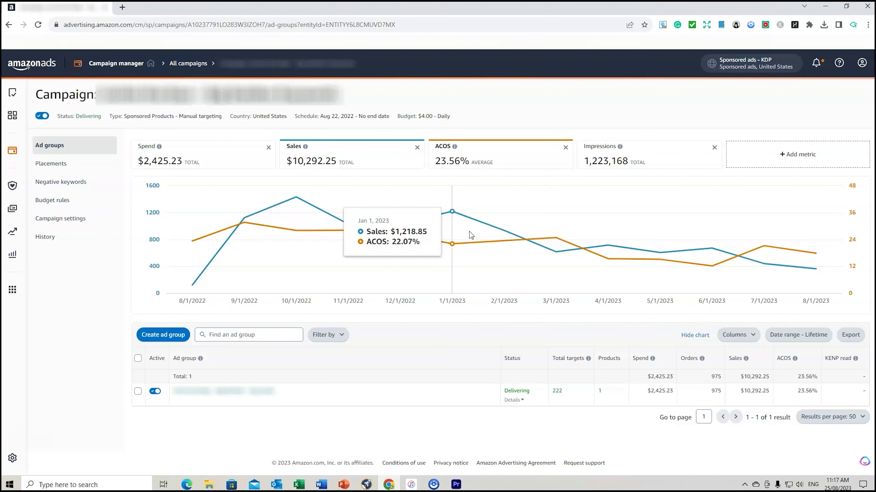
pyautogui.click(799, 335)
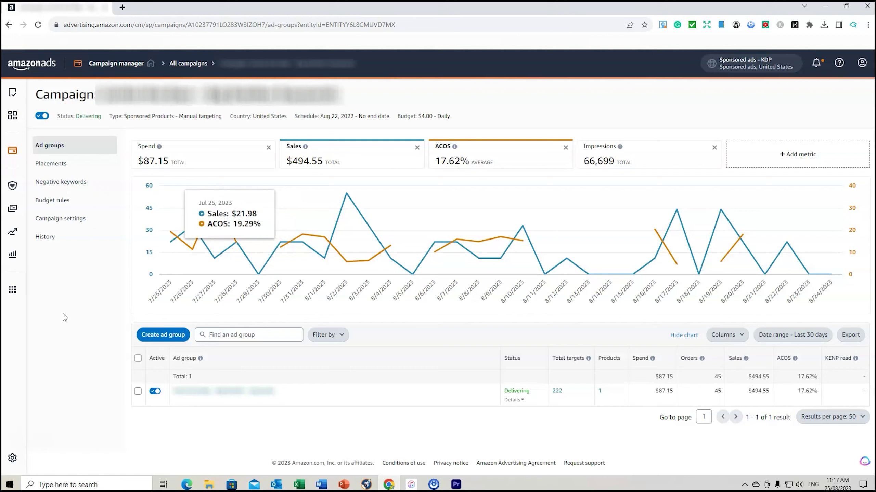
pyautogui.click(223, 393)
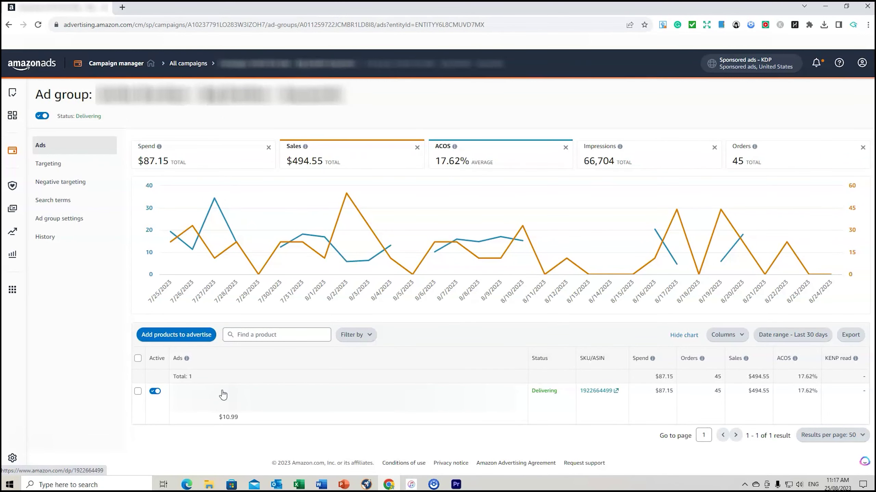
pyautogui.click(70, 167)
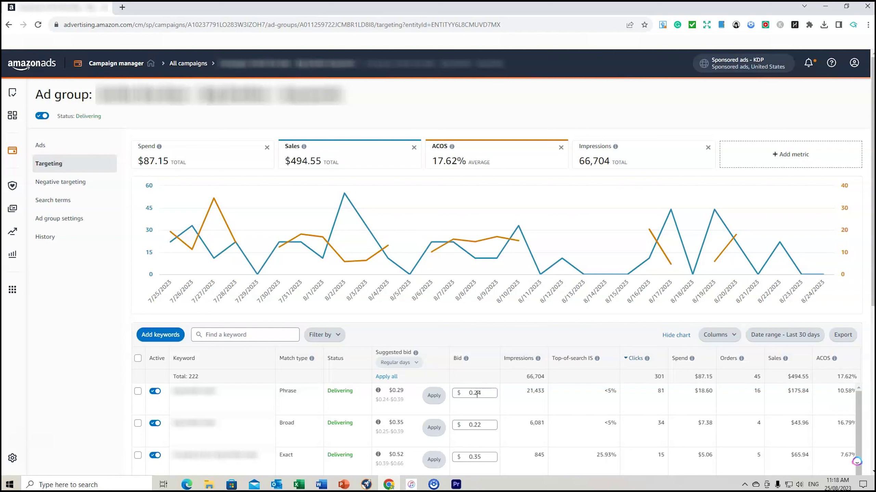
pyautogui.scroll(-1, 818, 399)
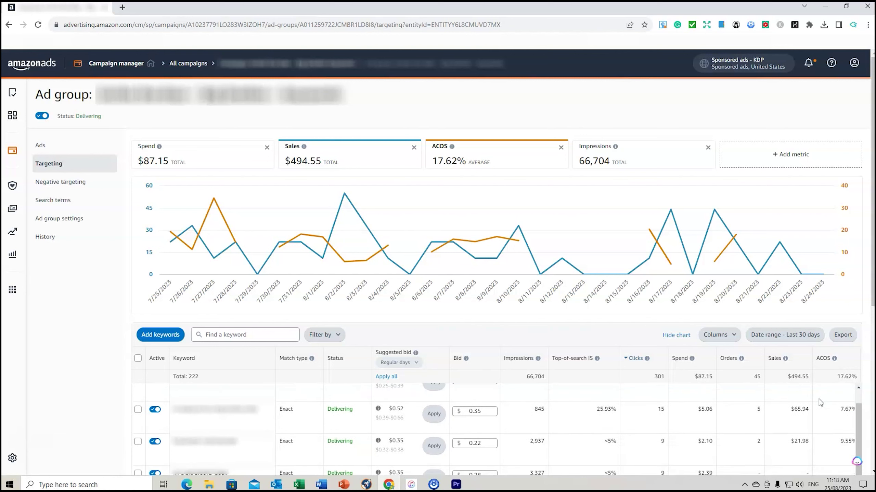
pyautogui.scroll(1, 818, 399)
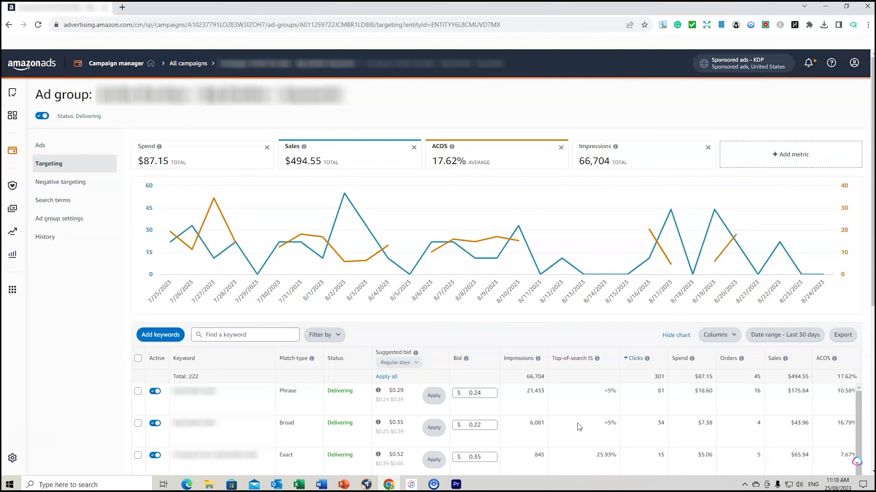
pyautogui.scroll(-10, 578, 425)
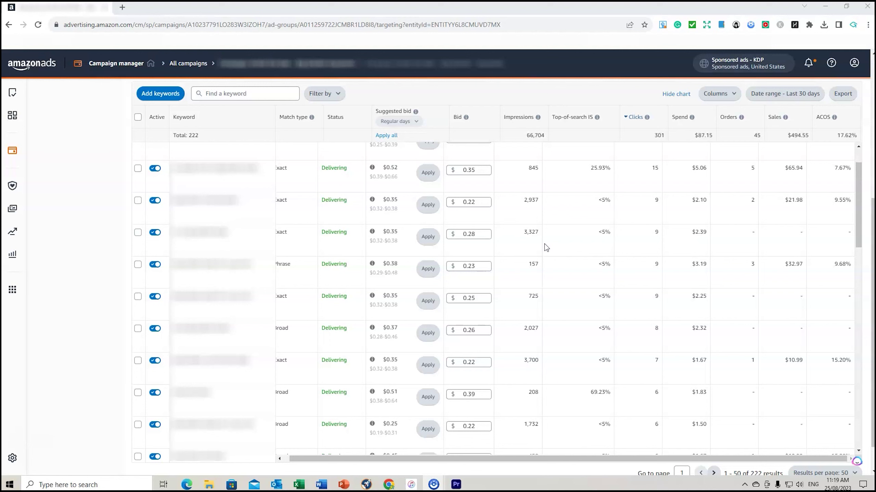
# - Lower the 3,327-impression keyword's bid from 0.28 to 0.22 and save
pyautogui.click(485, 236)
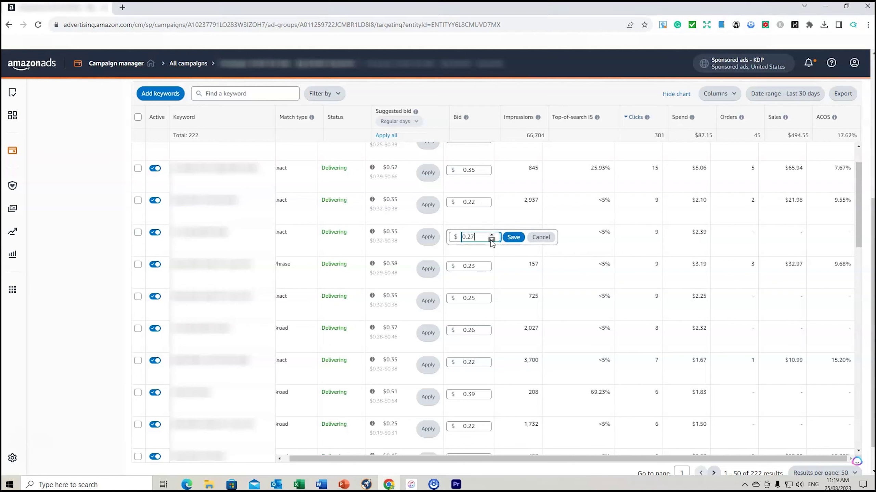
pyautogui.click(491, 239)
pyautogui.click(491, 239)
pyautogui.click(491, 239)
pyautogui.click(491, 240)
pyautogui.click(491, 239)
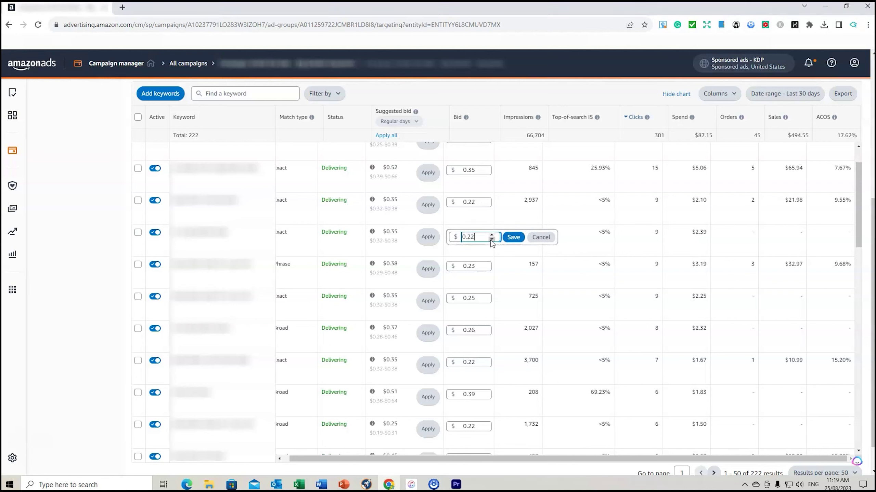
pyautogui.click(516, 239)
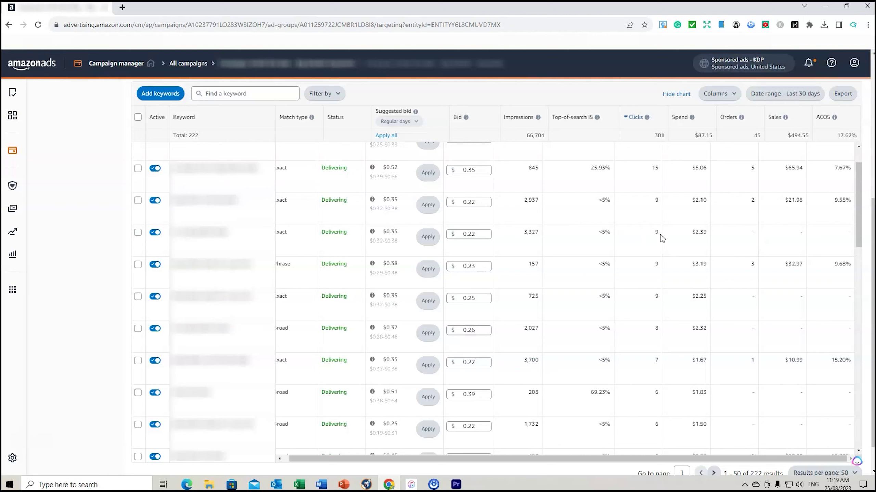
# - Pause that keyword and cut the 725-impression keyword's 0.25 bid to 0.22
pyautogui.click(155, 235)
pyautogui.click(475, 301)
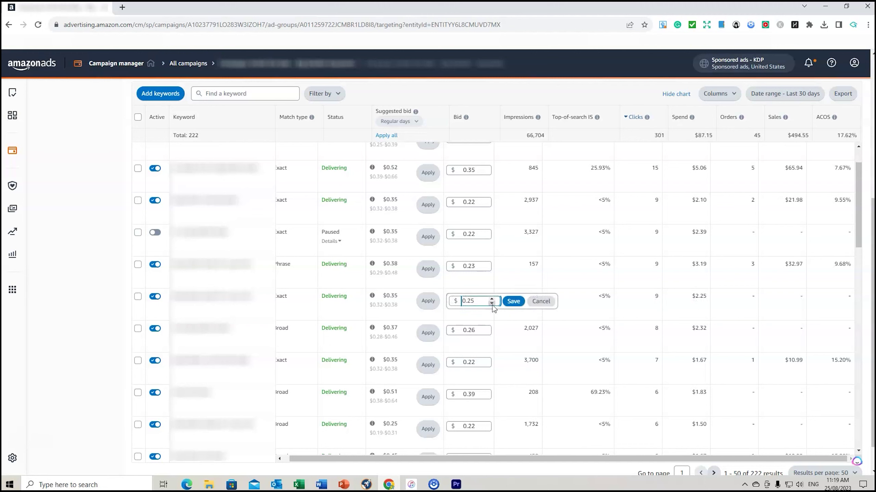
pyautogui.click(513, 301)
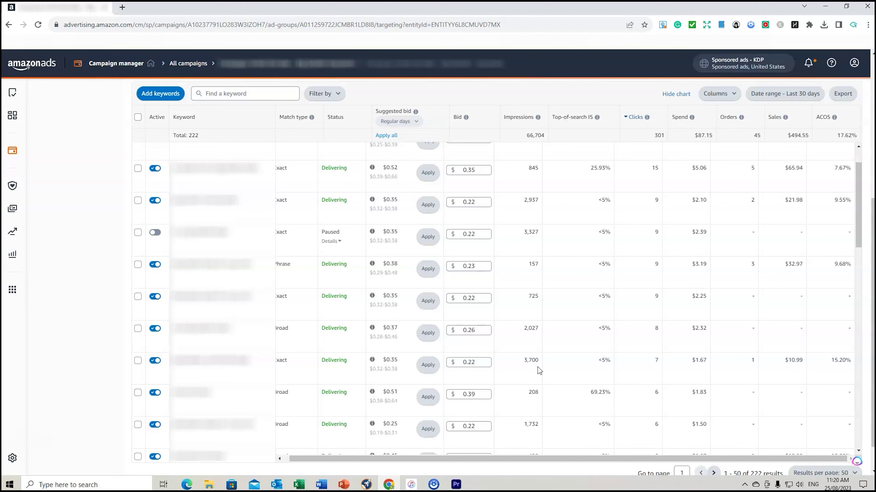
pyautogui.click(480, 361)
pyautogui.press('BackSpace')
pyautogui.write('4')
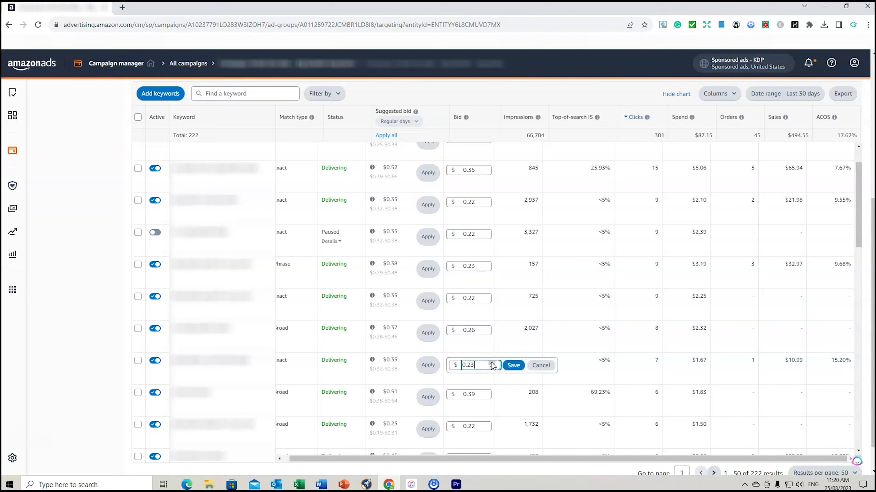
pyautogui.click(764, 370)
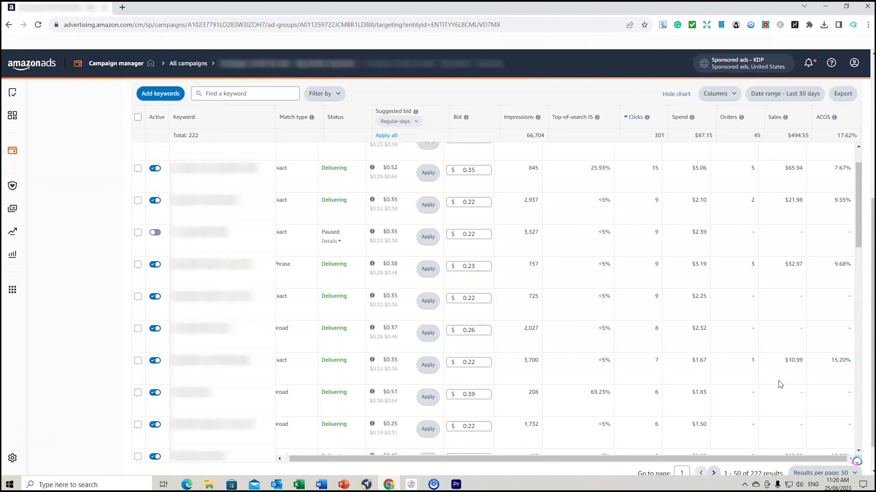
pyautogui.scroll(8, 780, 384)
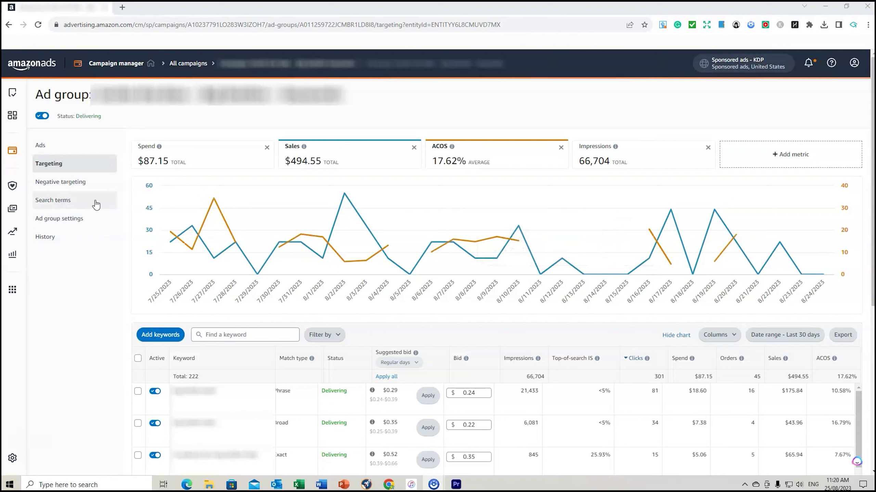
# - Open the Search terms report and sort it by Orders, highest first
pyautogui.click(54, 204)
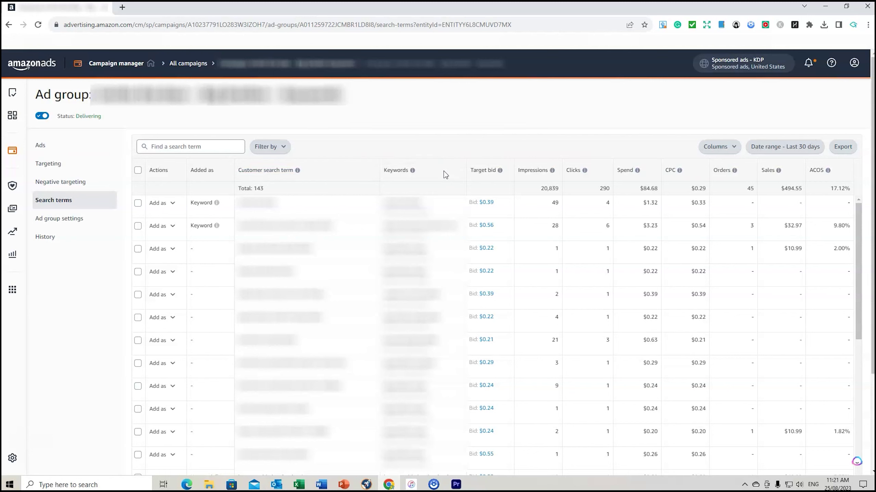
pyautogui.click(747, 171)
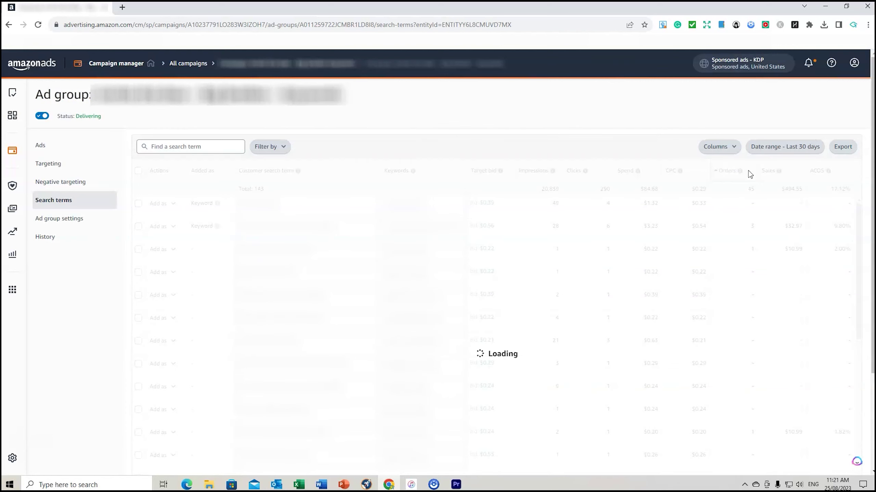
pyautogui.click(747, 170)
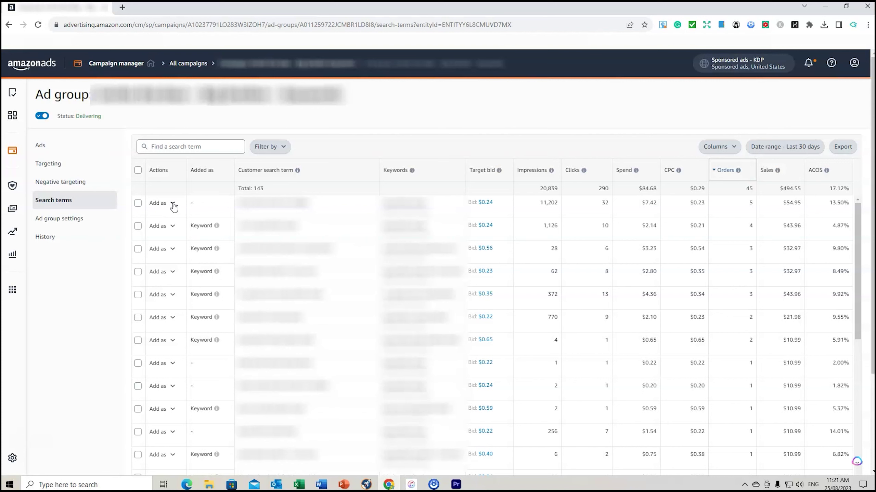
# - Dismiss the banner confirming the top search term was added as a keyword
pyautogui.click(209, 147)
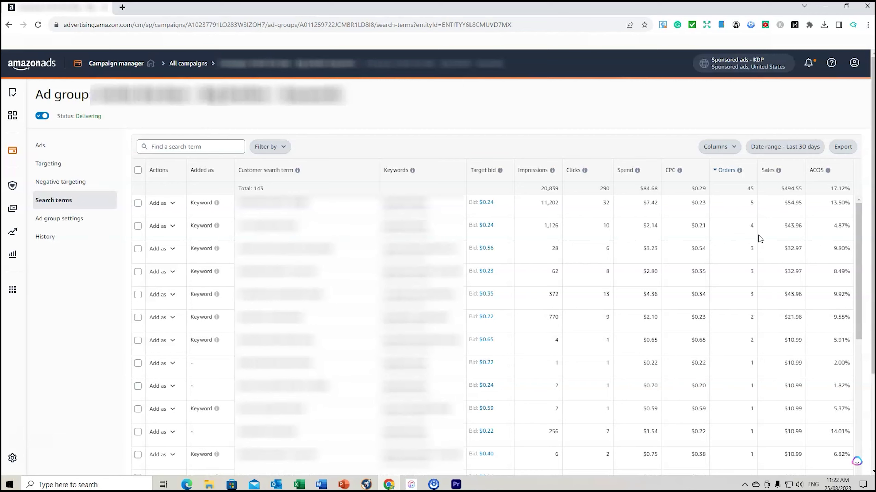
# - Go back to the ad group's Ads page showing its one delivering ad
pyautogui.hotkey('alt', 'Left')
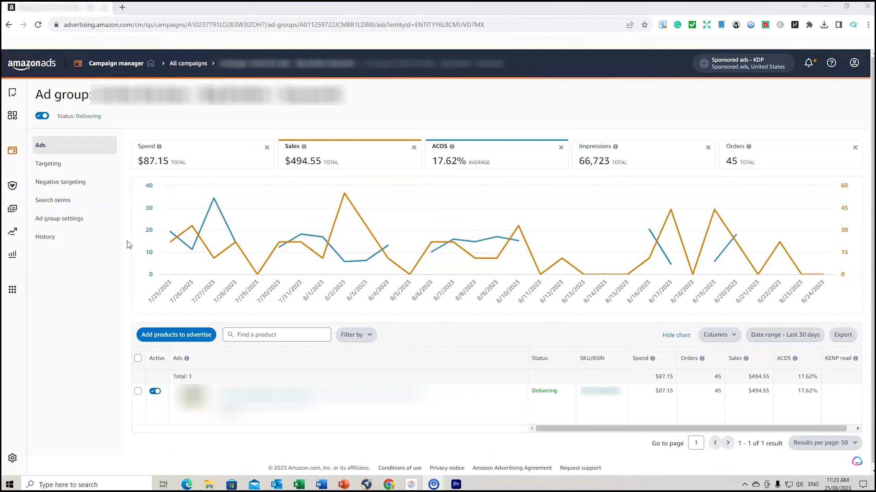